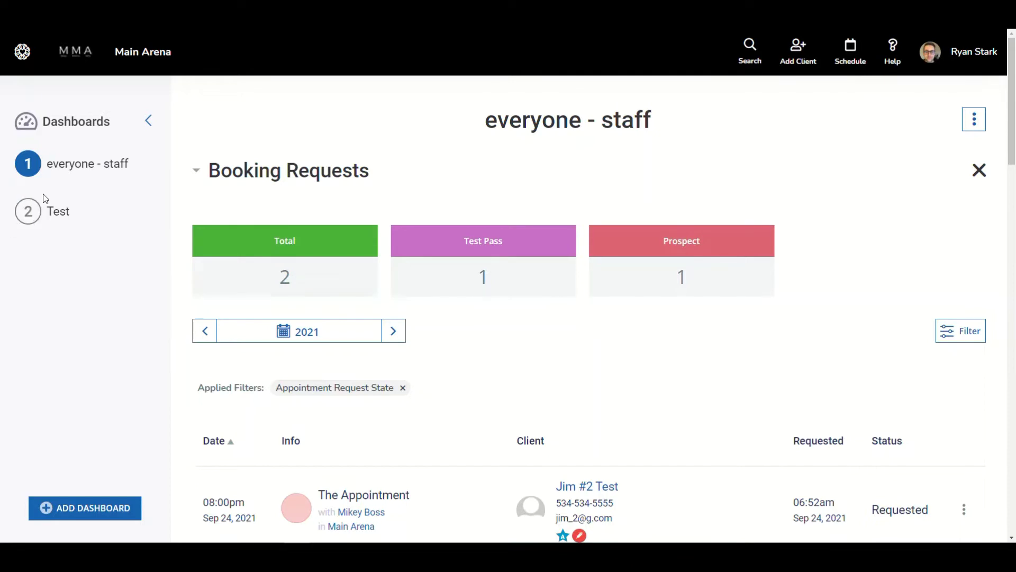
# Open the FitLIVE area from the all-apps list to see the business's 1 active license.
pyautogui.click(19, 42)
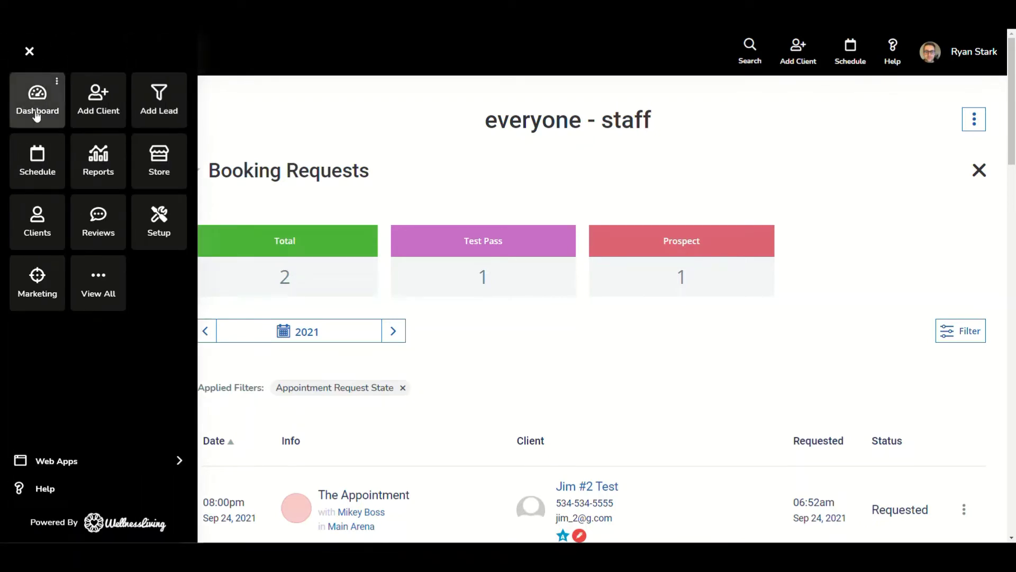
pyautogui.click(98, 286)
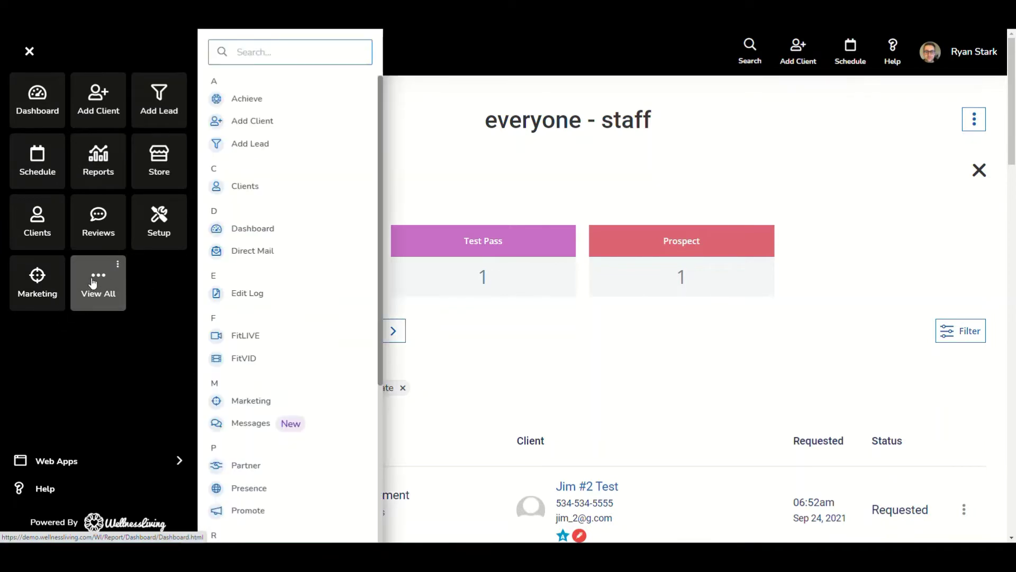
pyautogui.click(248, 343)
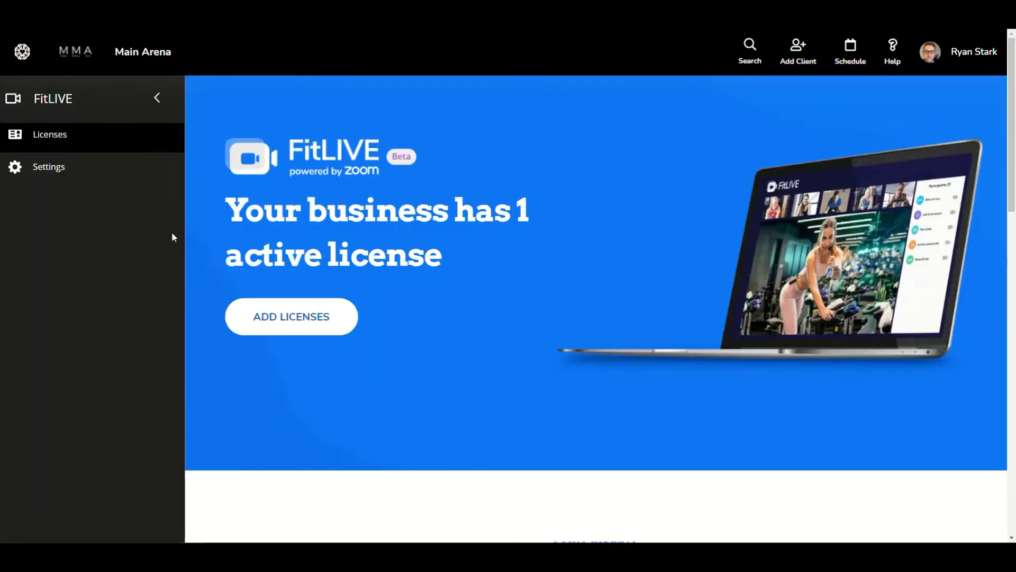
# Show FitLIVE's Session Recording settings, with manual recording and automatic local-computer recording enabled.
pyautogui.click(50, 169)
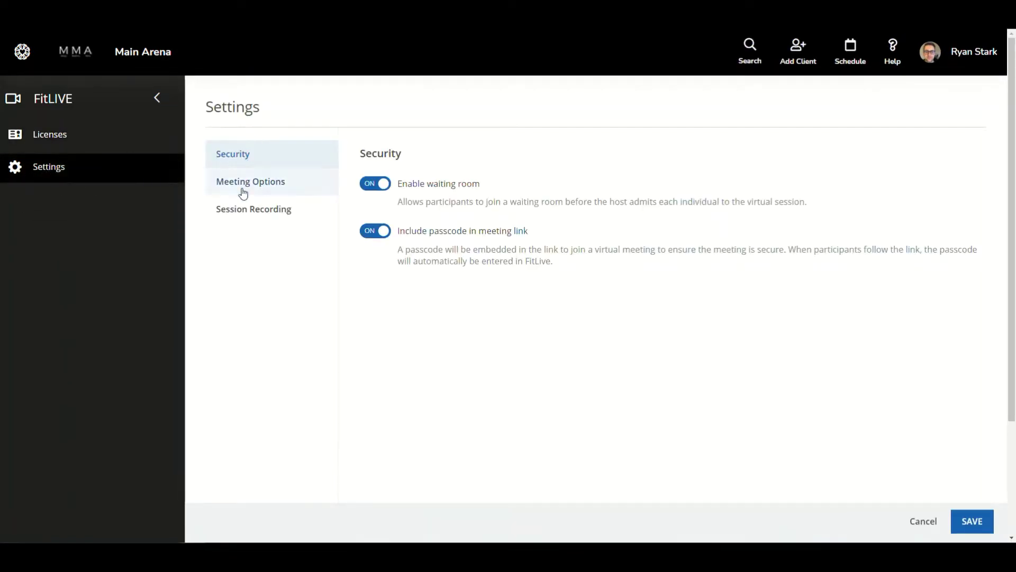
pyautogui.click(243, 214)
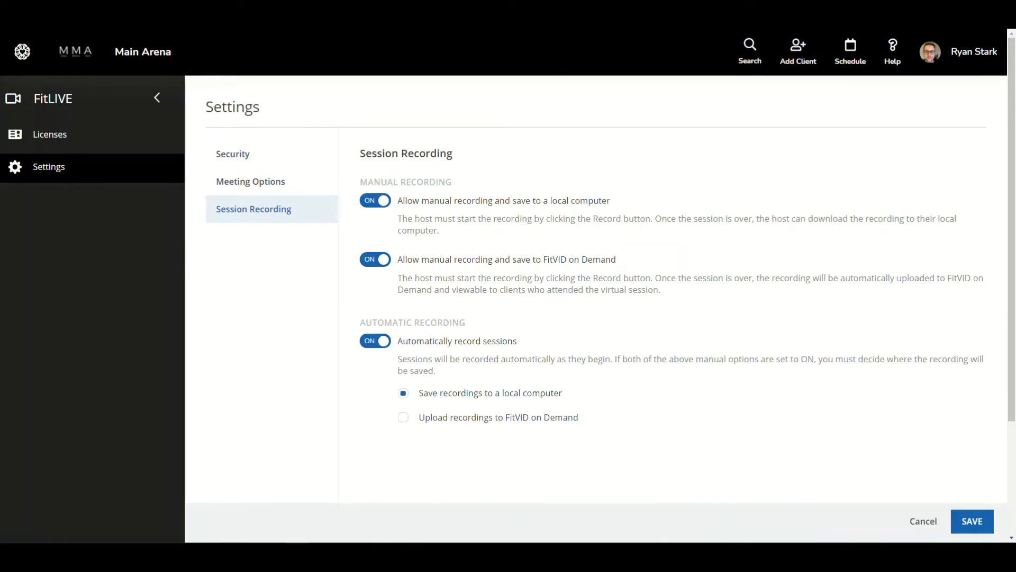
pyautogui.click(245, 217)
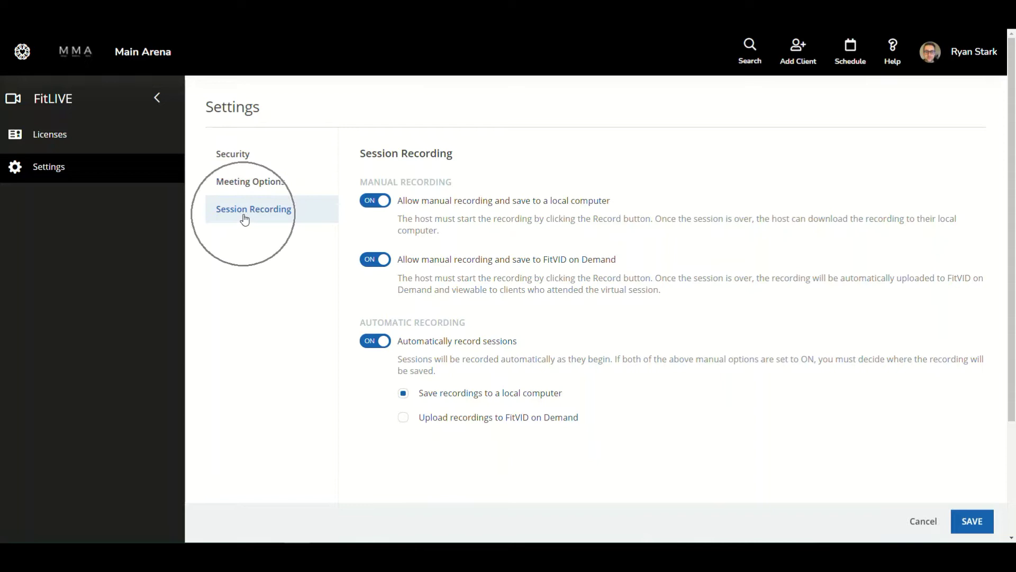
pyautogui.click(418, 202)
pyautogui.click(434, 260)
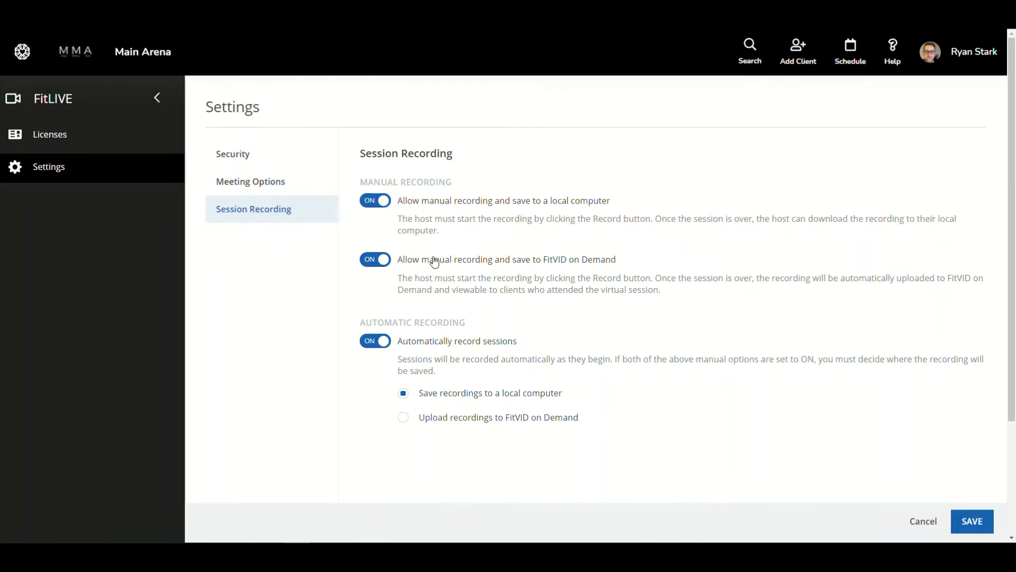
# Switch off the manual and automatic session recording options.
pyautogui.click(410, 321)
pyautogui.click(381, 345)
pyautogui.click(419, 364)
# Set automatic recordings to upload to FitVID on Demand instead of saving locally.
pyautogui.click(411, 421)
pyautogui.click(404, 392)
pyautogui.click(405, 422)
pyautogui.click(456, 395)
pyautogui.click(376, 202)
pyautogui.click(384, 262)
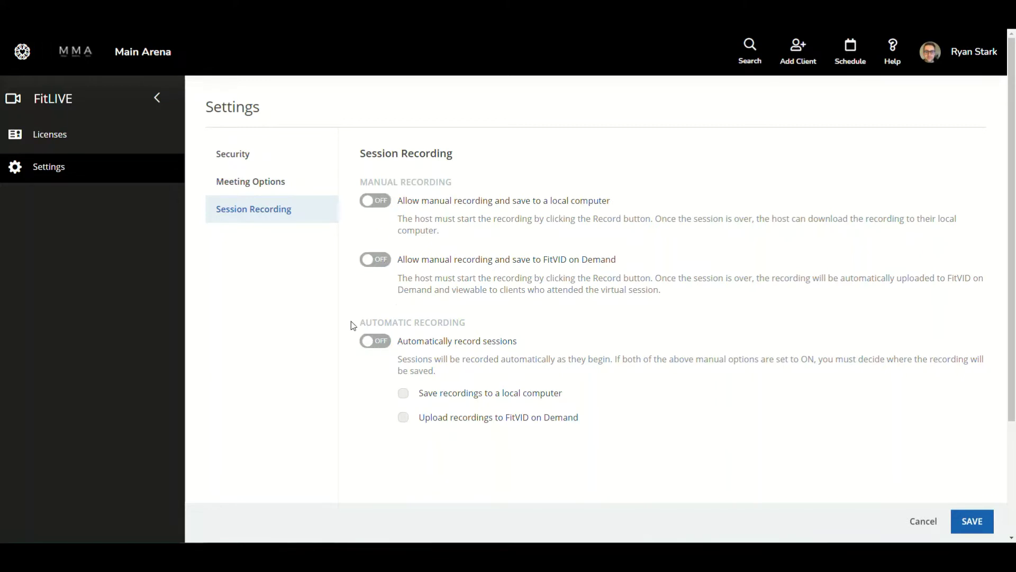
pyautogui.click(384, 345)
pyautogui.click(381, 205)
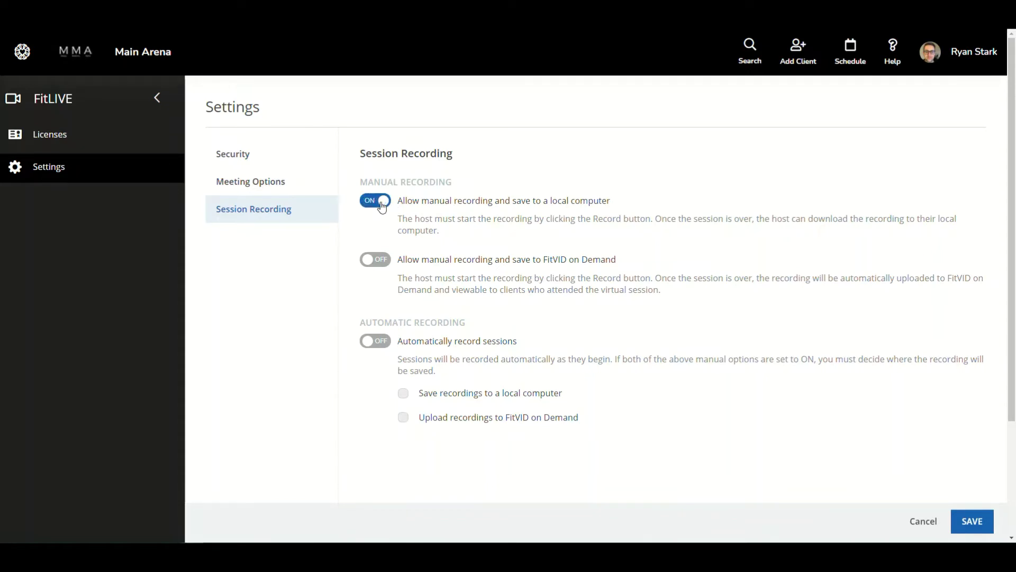
pyautogui.click(375, 344)
pyautogui.click(427, 395)
pyautogui.click(371, 199)
pyautogui.click(375, 259)
pyautogui.click(383, 341)
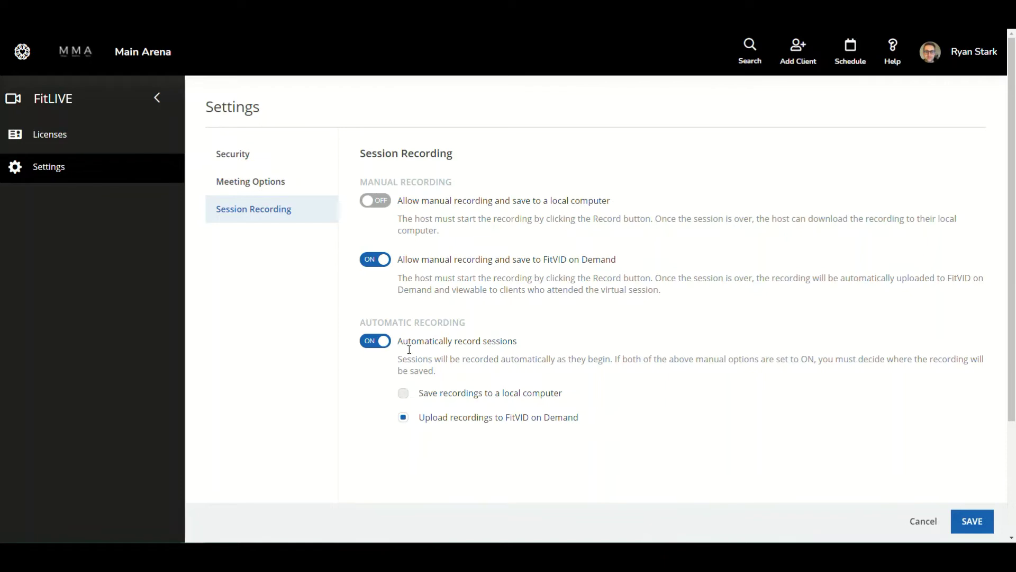
pyautogui.click(375, 201)
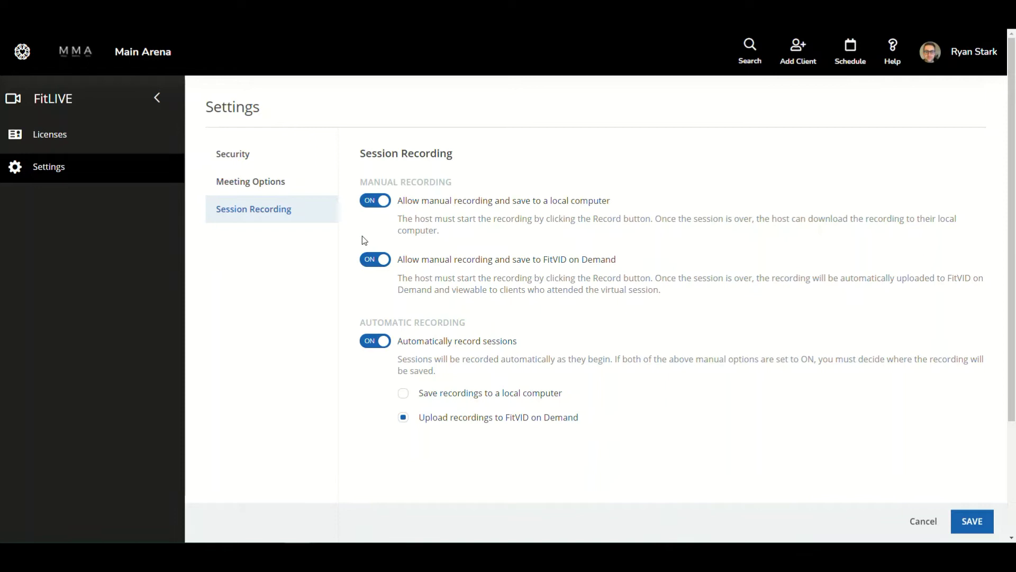
# View the attendance list for the Wed Dec 1 Lifting Mechanics Class, showing 1 of 10 booked.
pyautogui.click(851, 57)
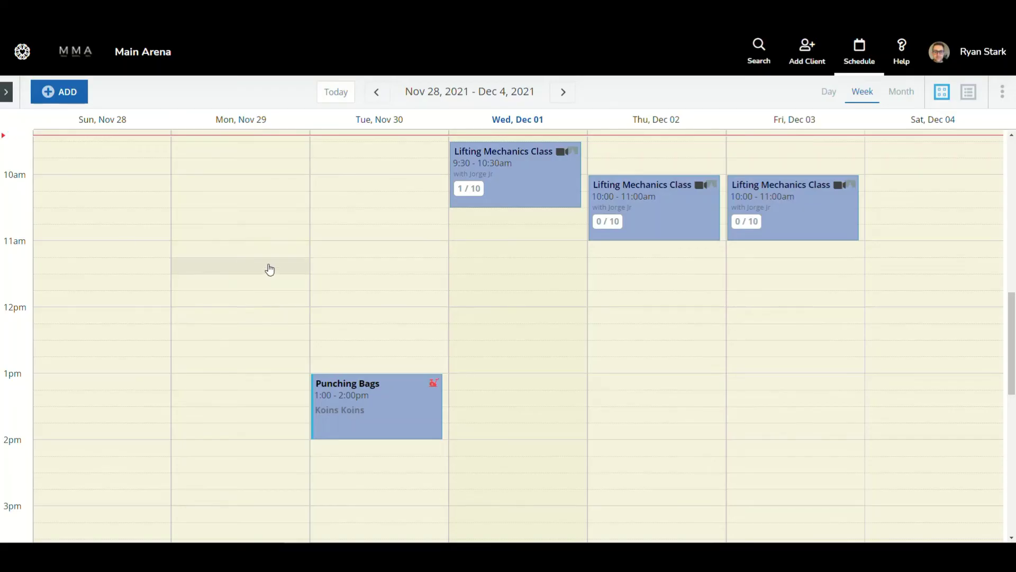
pyautogui.moveTo(510, 182)
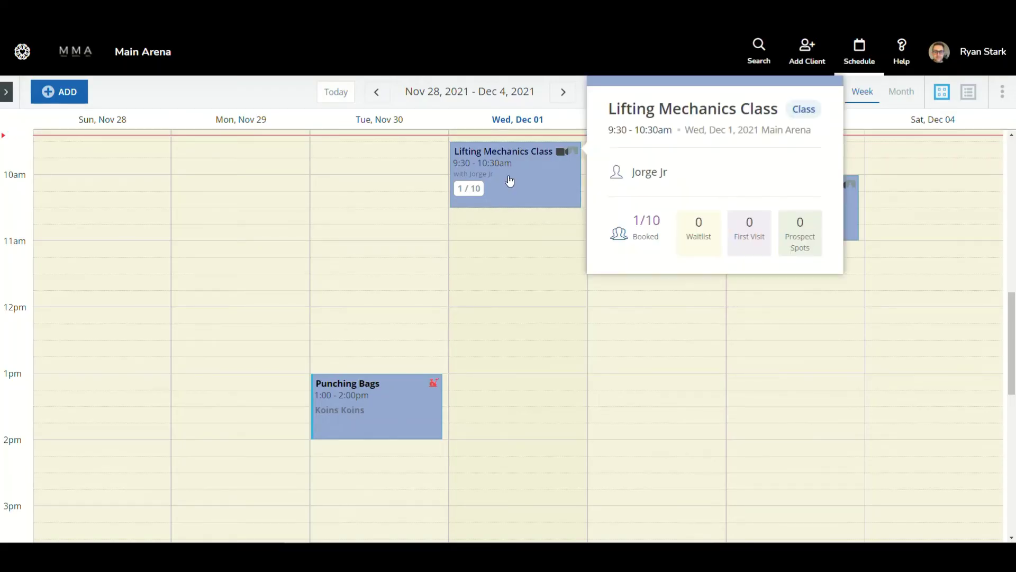
pyautogui.click(508, 170)
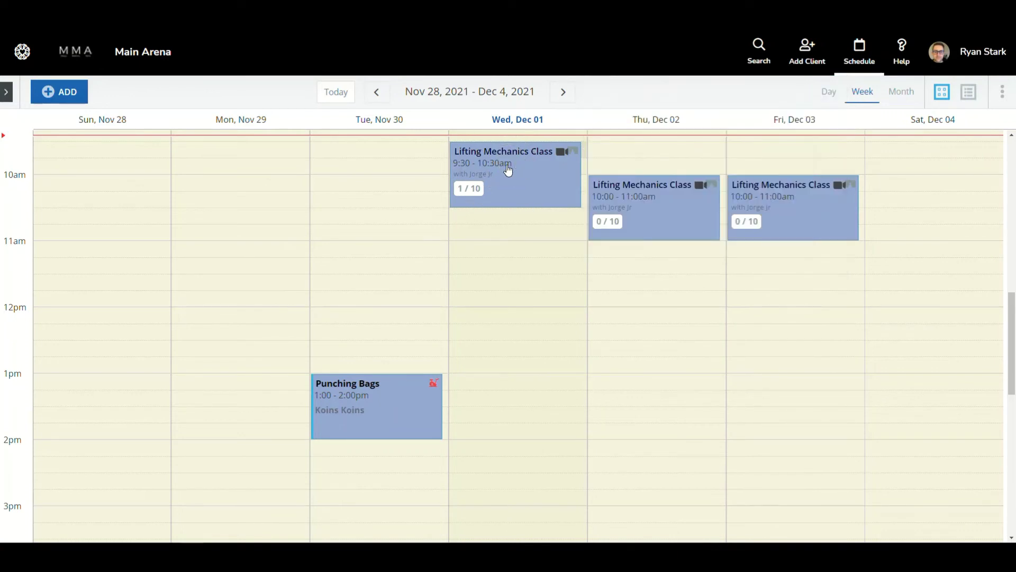
pyautogui.click(508, 170)
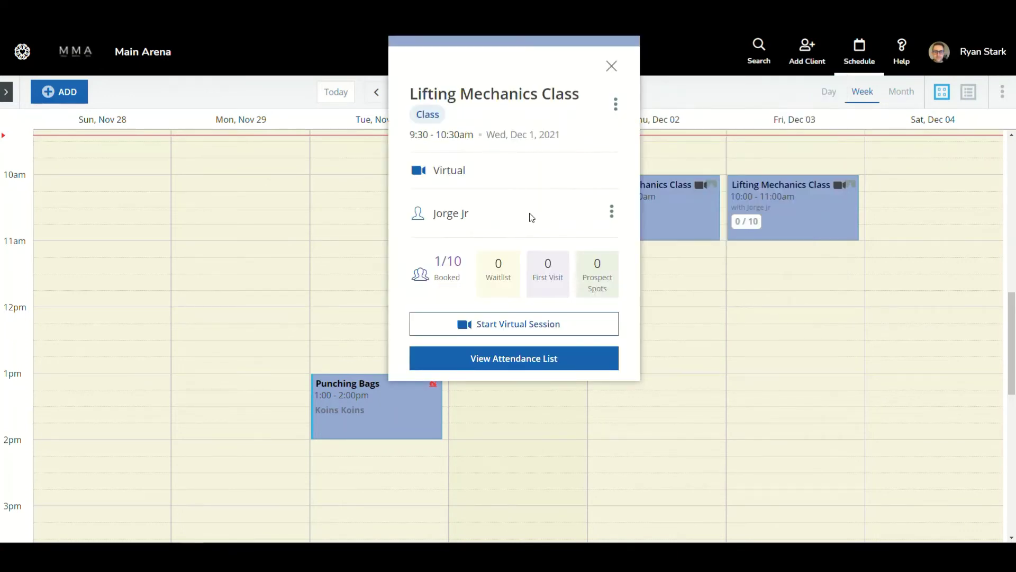
pyautogui.click(523, 332)
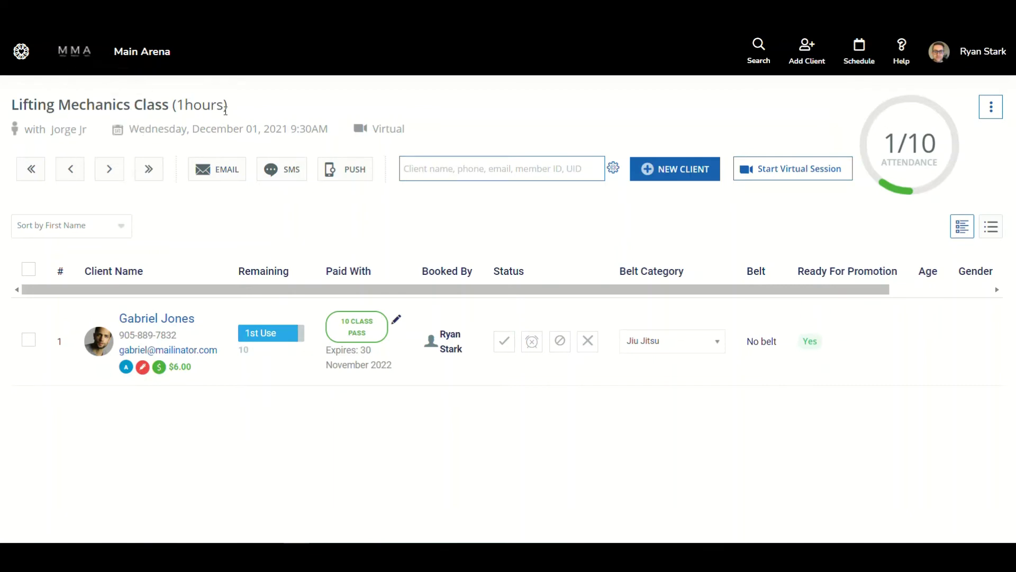
# Start the class's virtual session and launch it in the Zoom app, which begins recording.
pyautogui.click(310, 132)
pyautogui.click(784, 172)
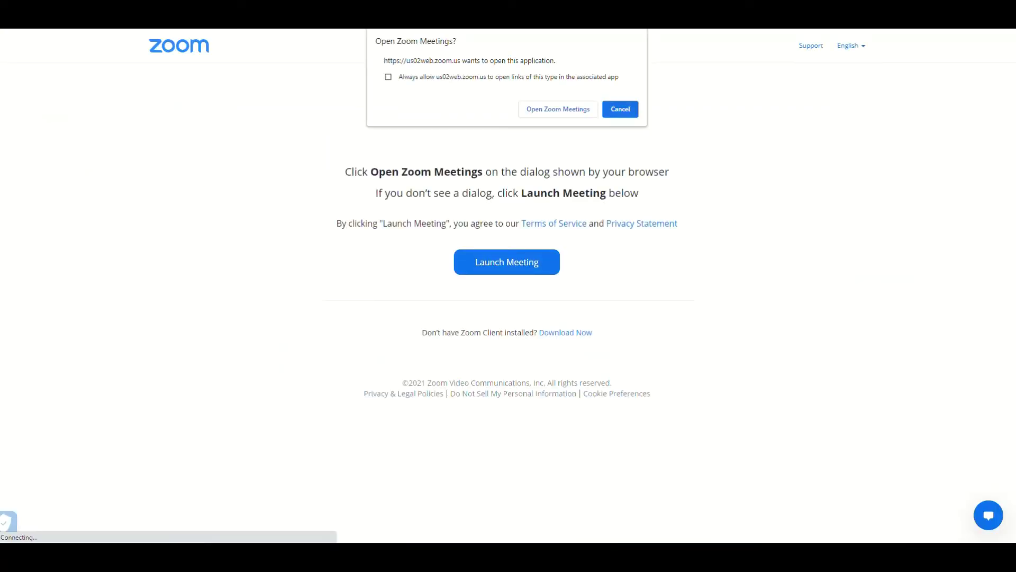
pyautogui.click(559, 109)
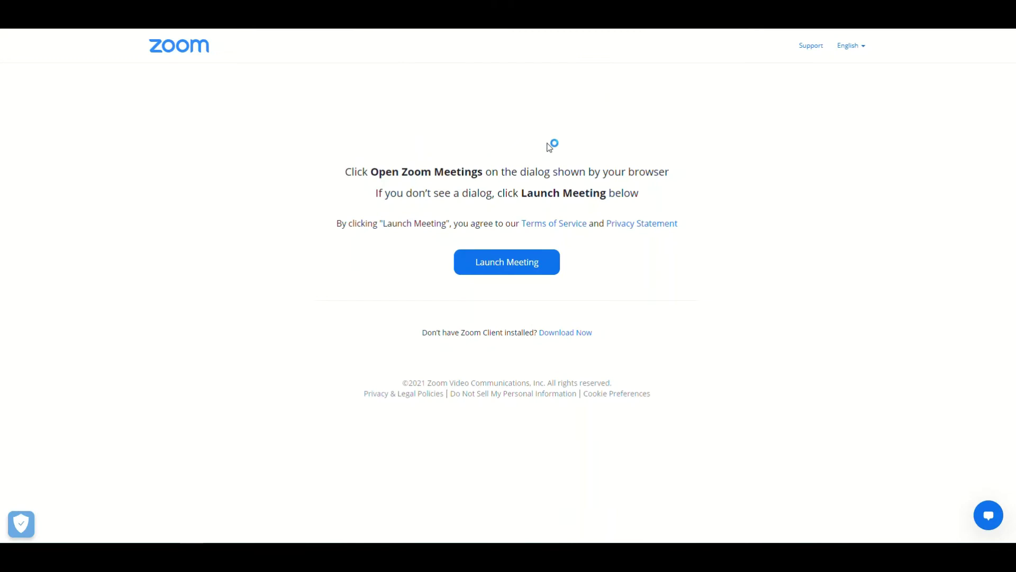
pyautogui.click(506, 263)
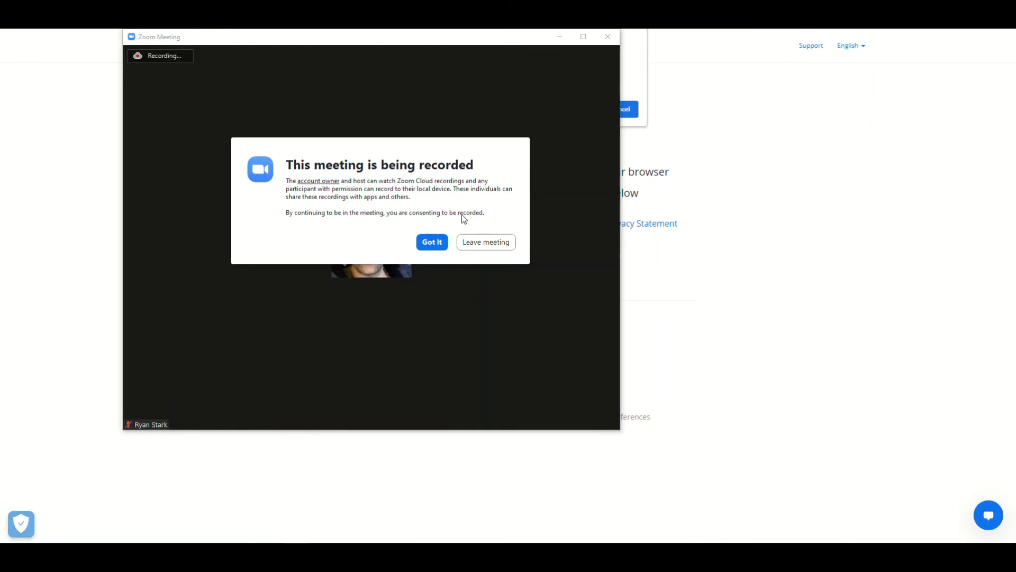
# Acknowledge the notice that the meeting is being recorded.
pyautogui.click(431, 242)
pyautogui.click(476, 243)
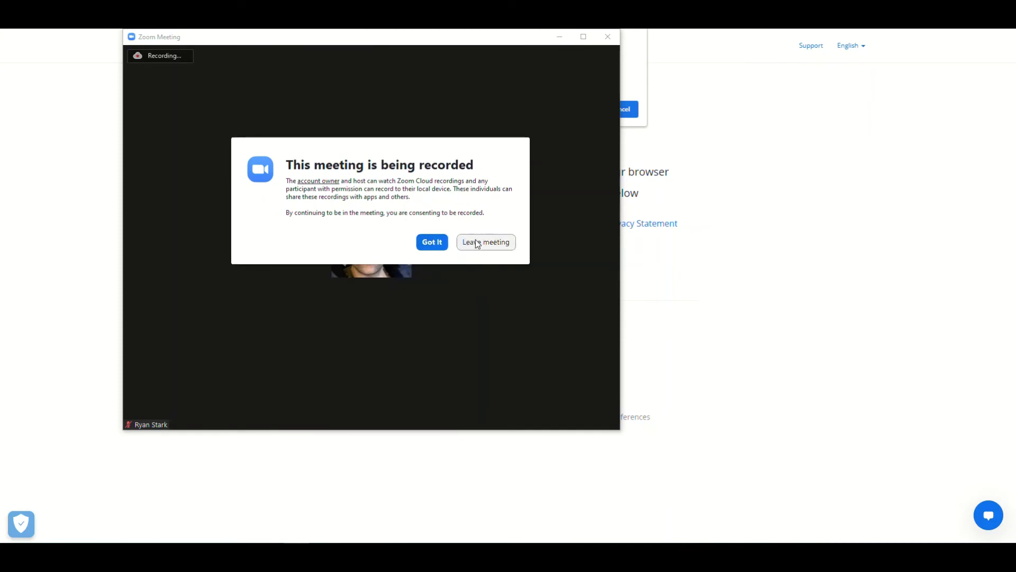
pyautogui.click(432, 245)
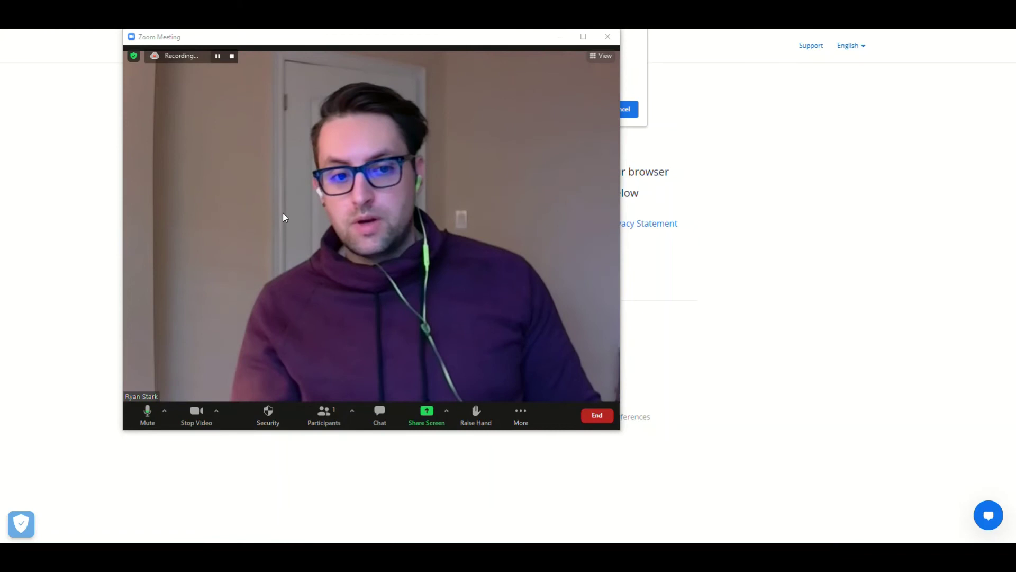
# Turn off the camera, mute the microphone, and leave the recorded meeting.
pyautogui.click(196, 413)
pyautogui.click(148, 413)
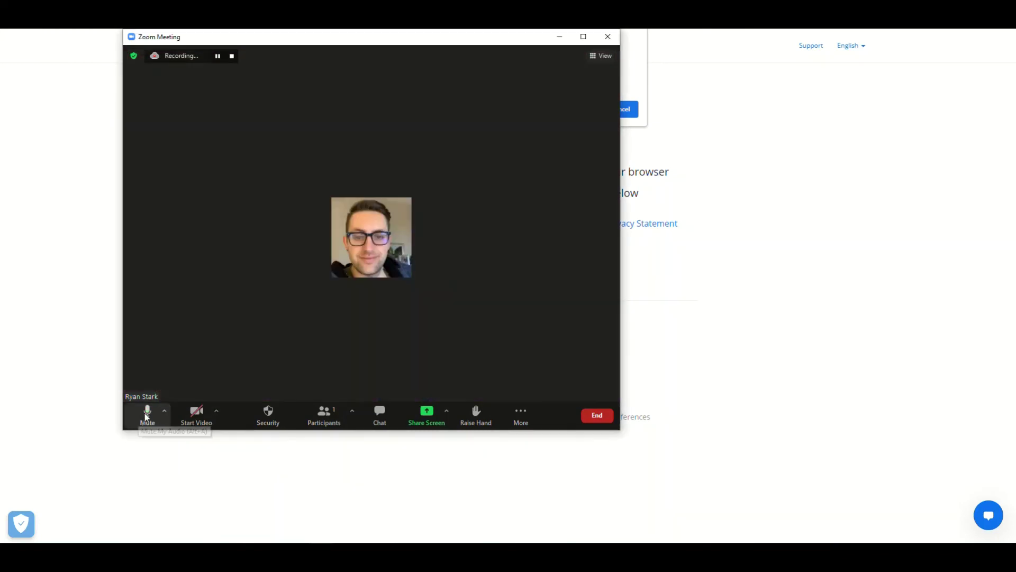
pyautogui.click(160, 55)
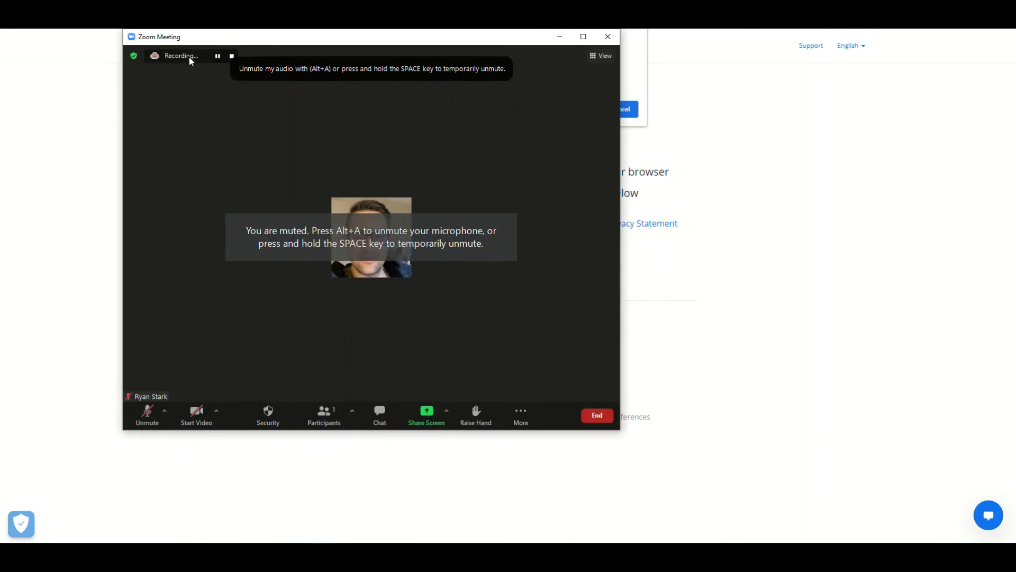
pyautogui.click(609, 37)
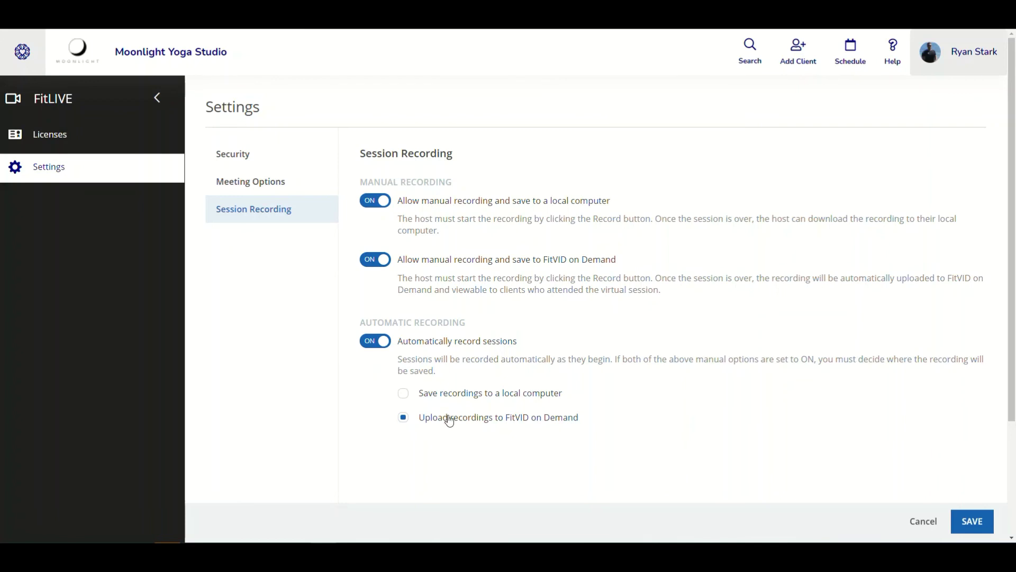
pyautogui.click(473, 396)
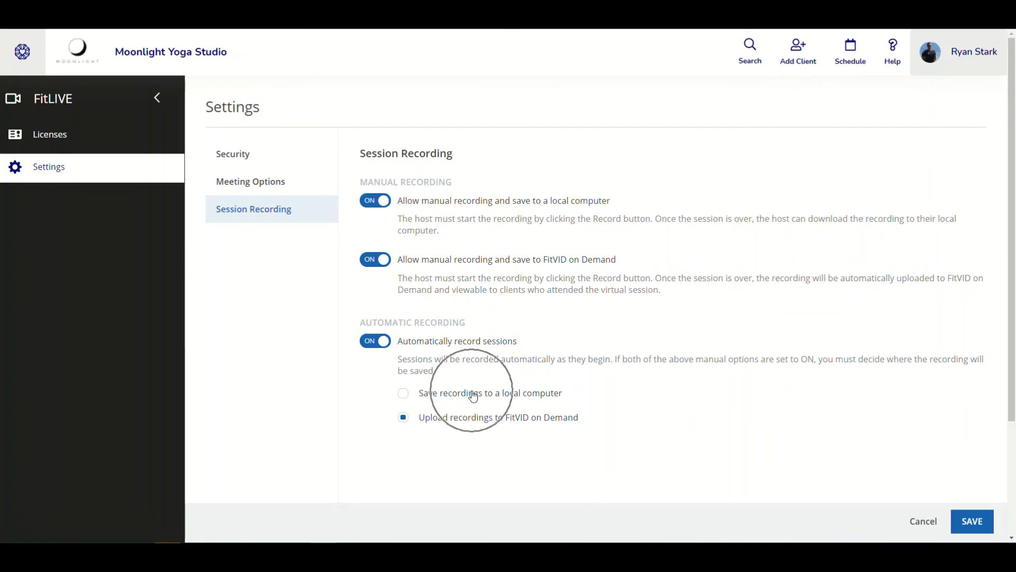